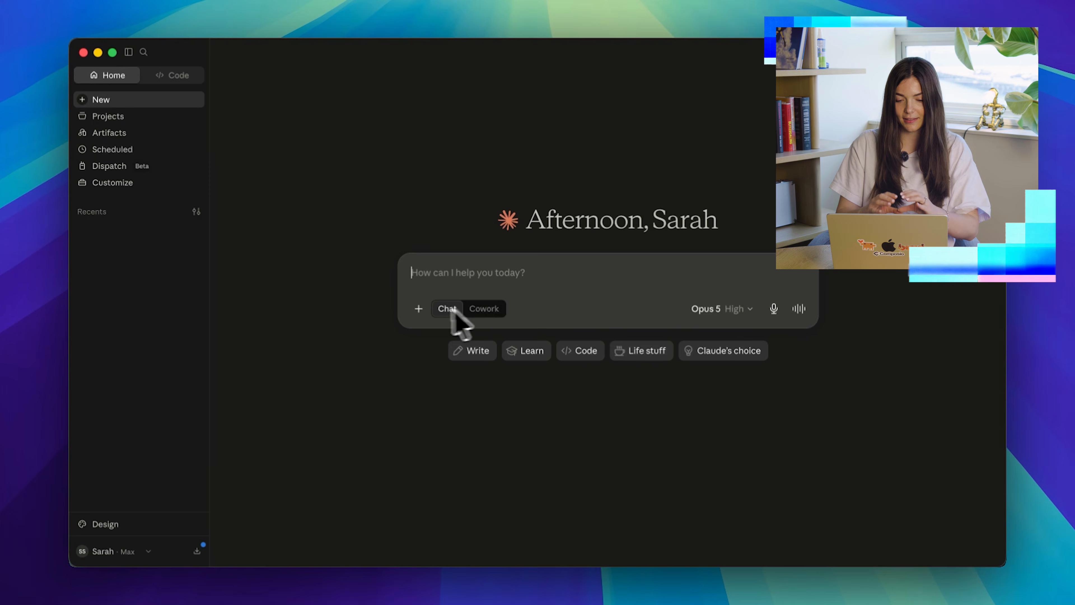
left_click(419, 309)
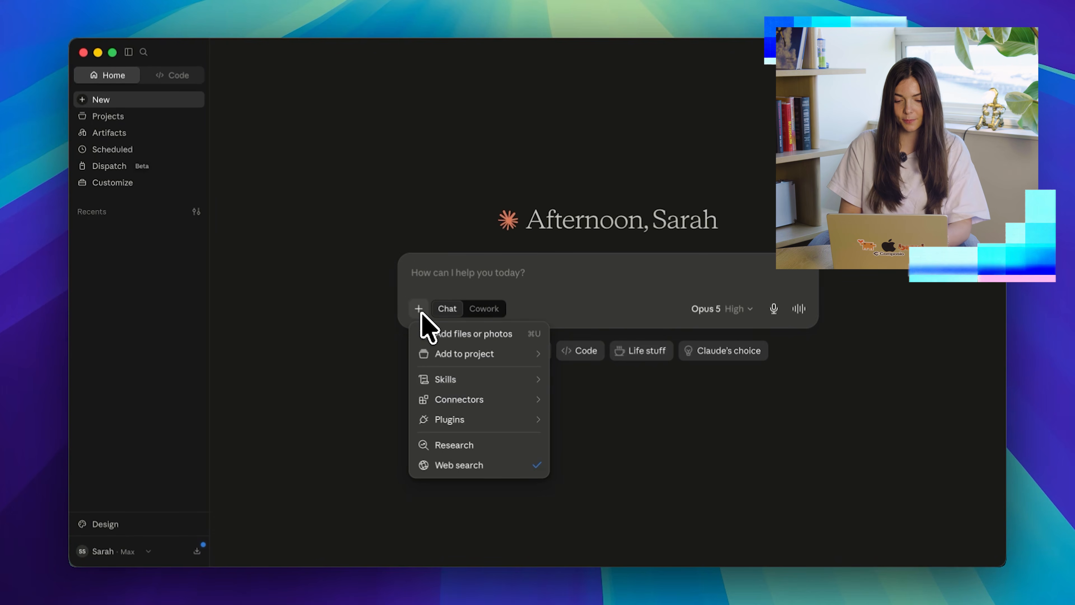
mouse_move(471, 403)
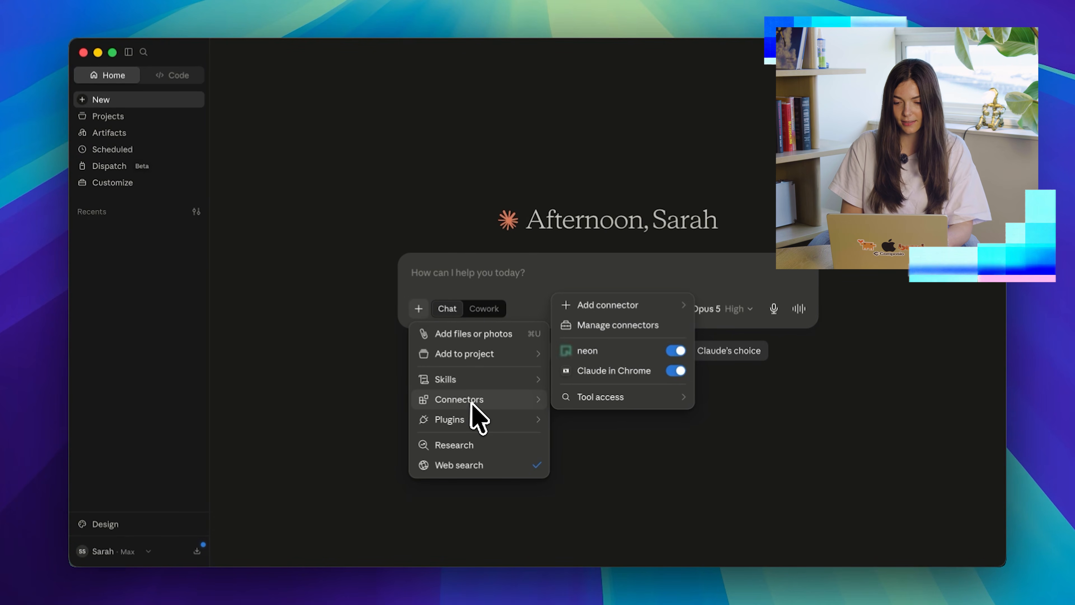
mouse_move(622, 302)
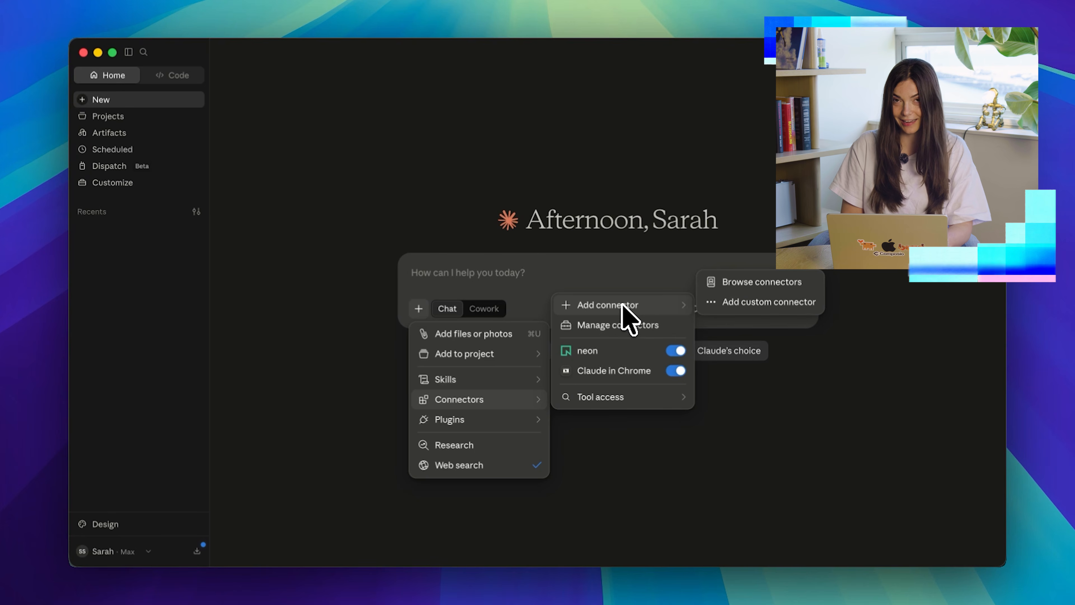
left_click(730, 302)
left_click(508, 204)
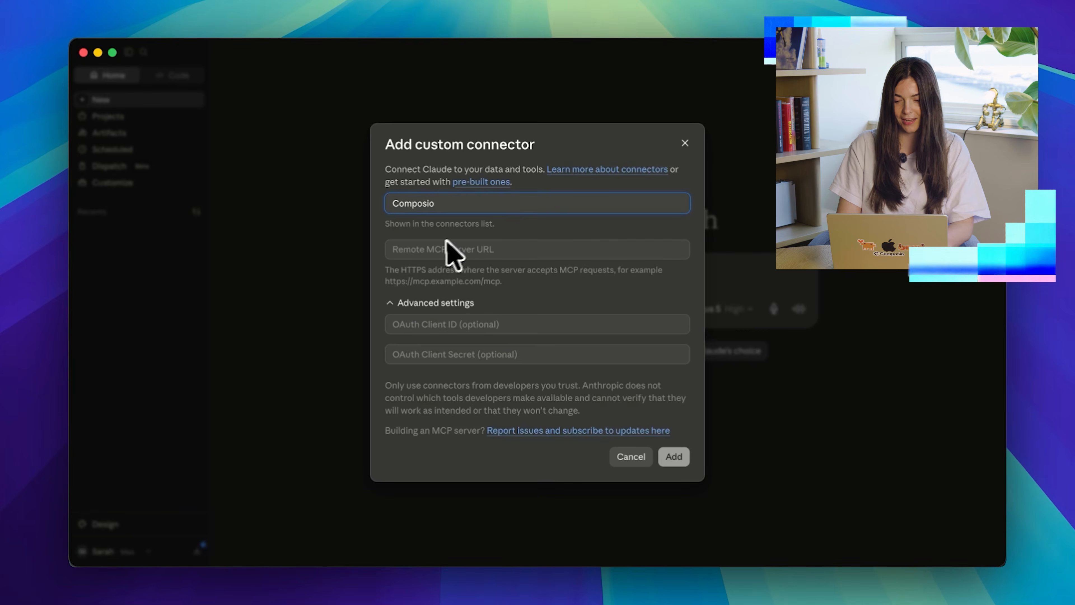
left_click(435, 250)
type("https://connect.composio.dev")
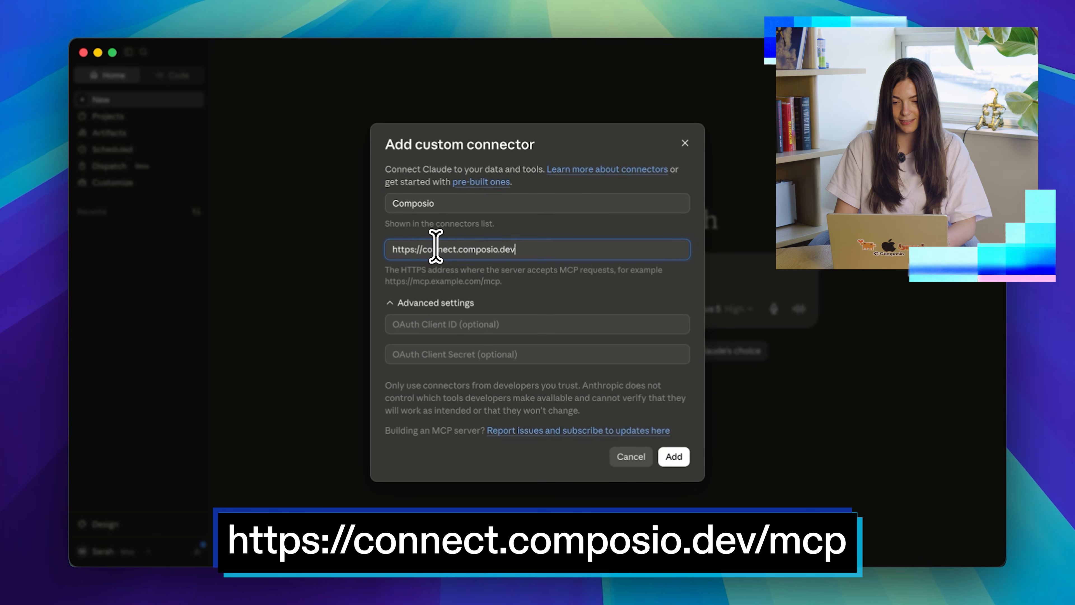
type("/mcp")
left_click(676, 457)
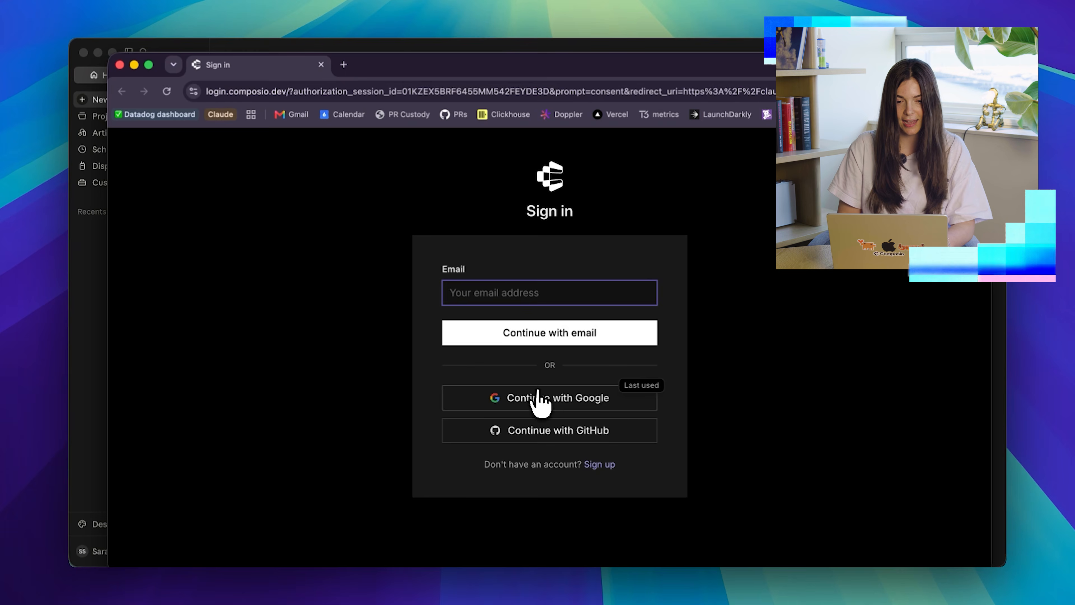
left_click(541, 404)
left_click(629, 324)
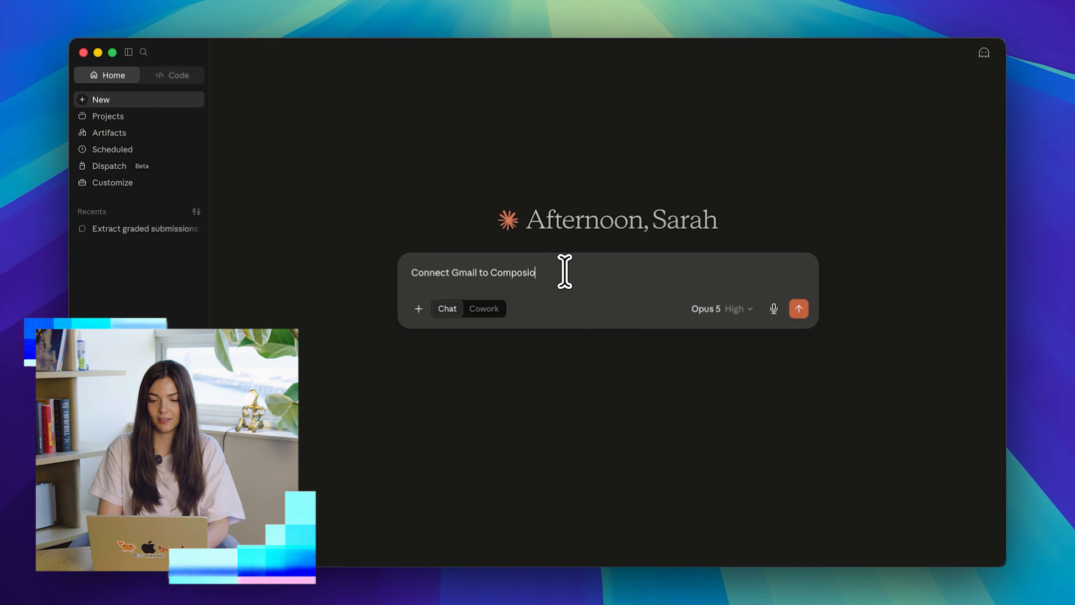
- Send the prompt "Connect Gmail to Composio" and grant Composio access to the Google account through the returned authentication link
key("Return")
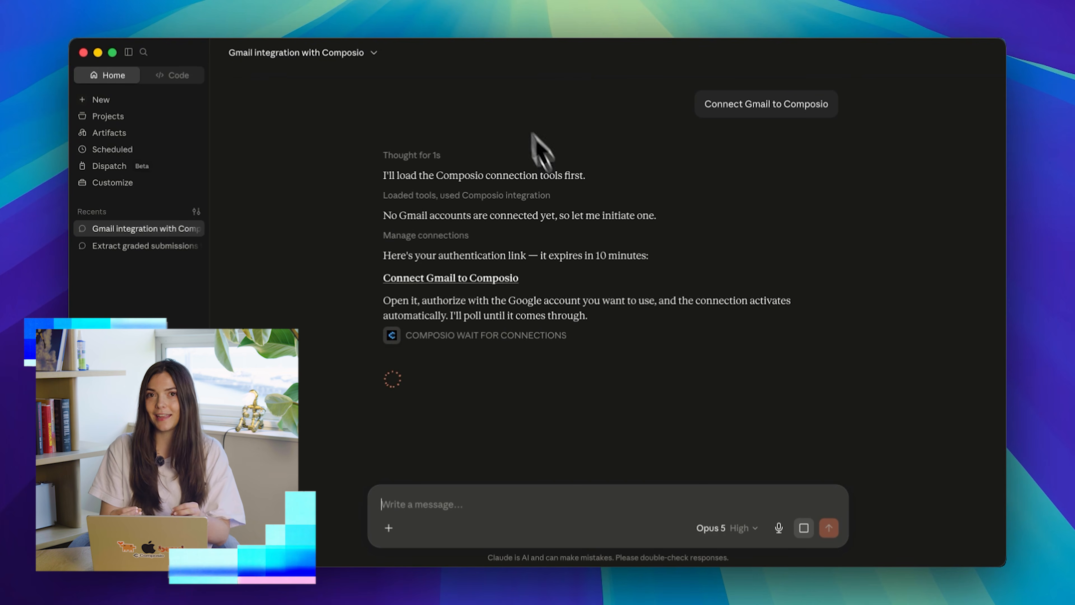
left_click(450, 280)
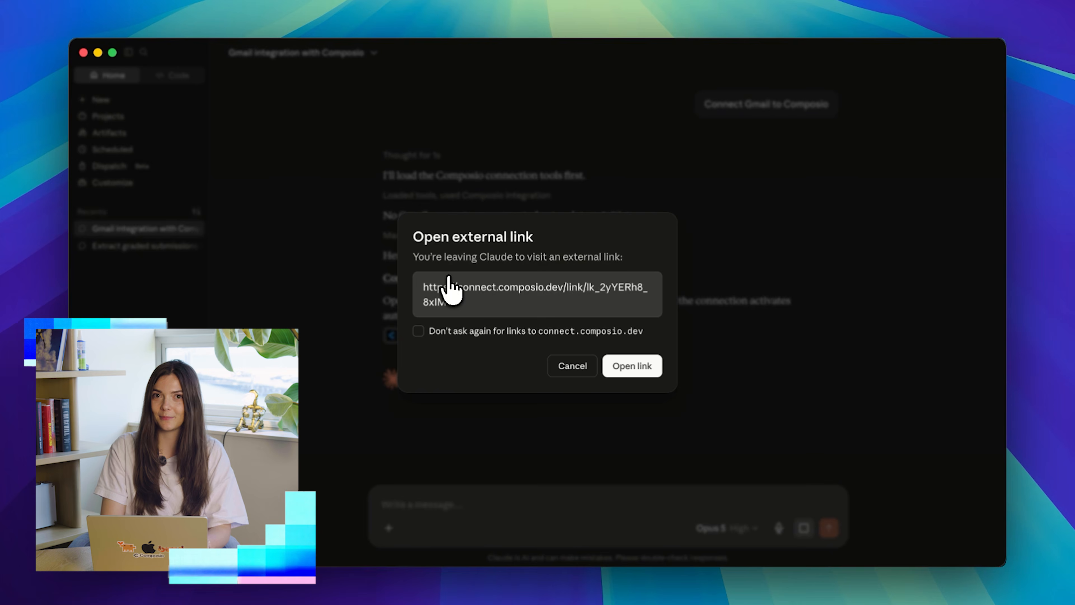
left_click(644, 372)
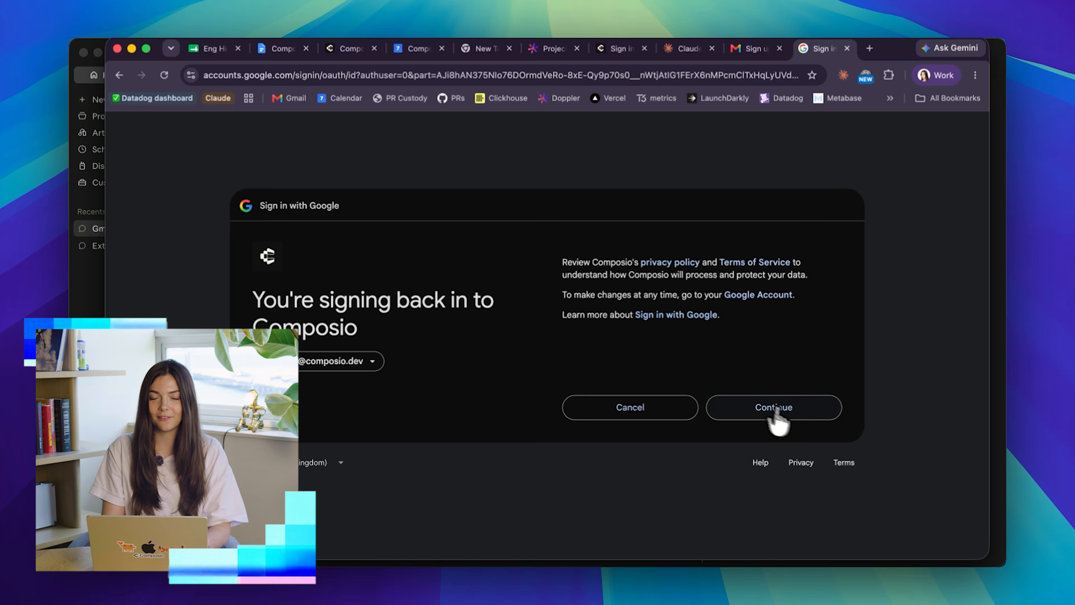
left_click(722, 404)
scroll(624, 385, "down", 5)
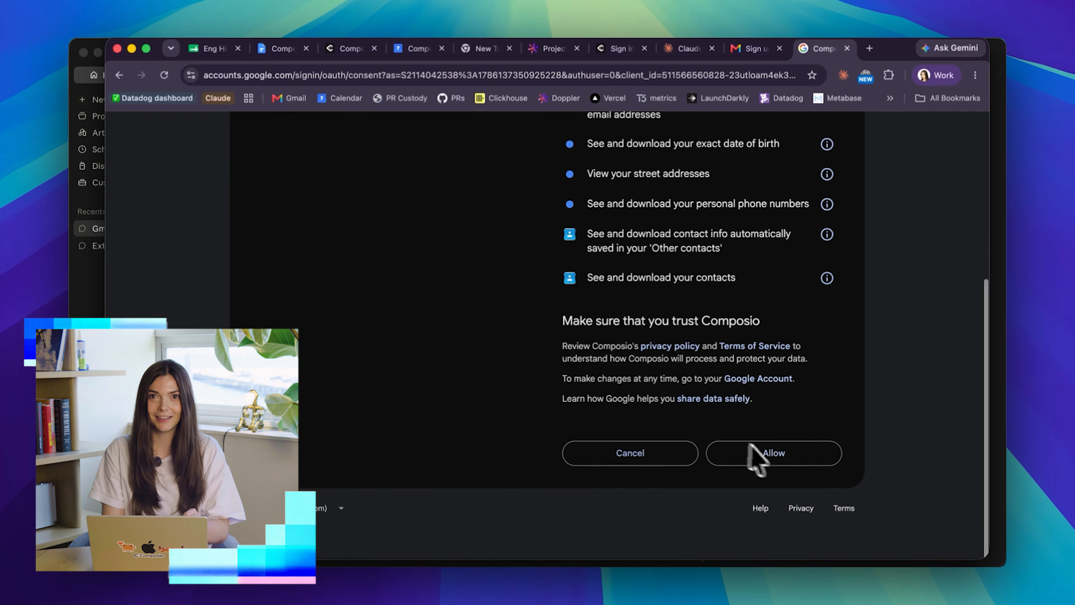
left_click(774, 457)
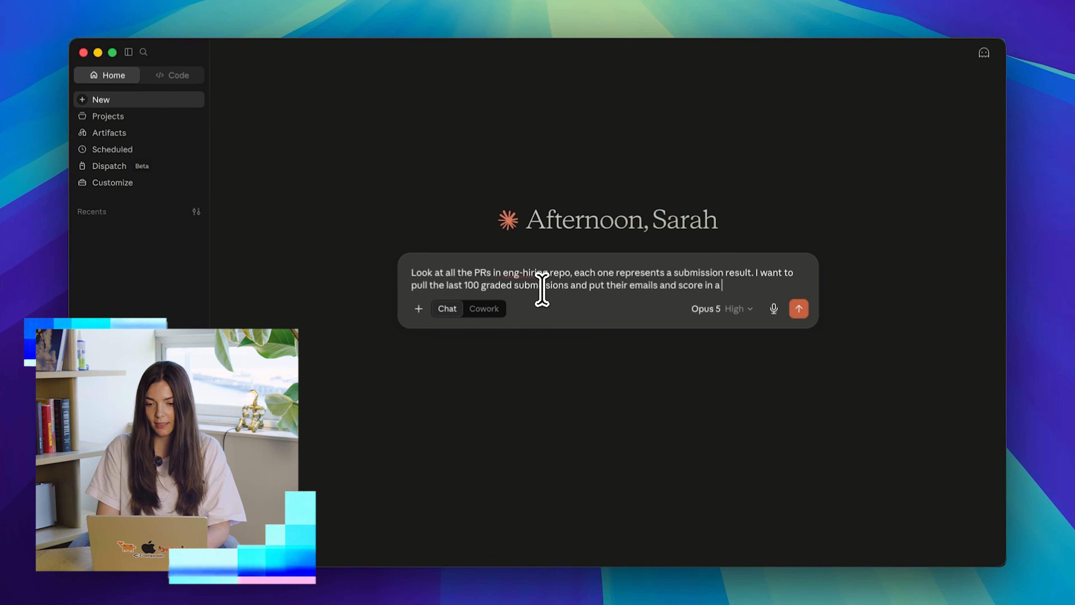
- Write a prompt to pull the last 100 graded submissions from the eng-hiring repo's PRs and put their emails and score in a sheet
type("e she")
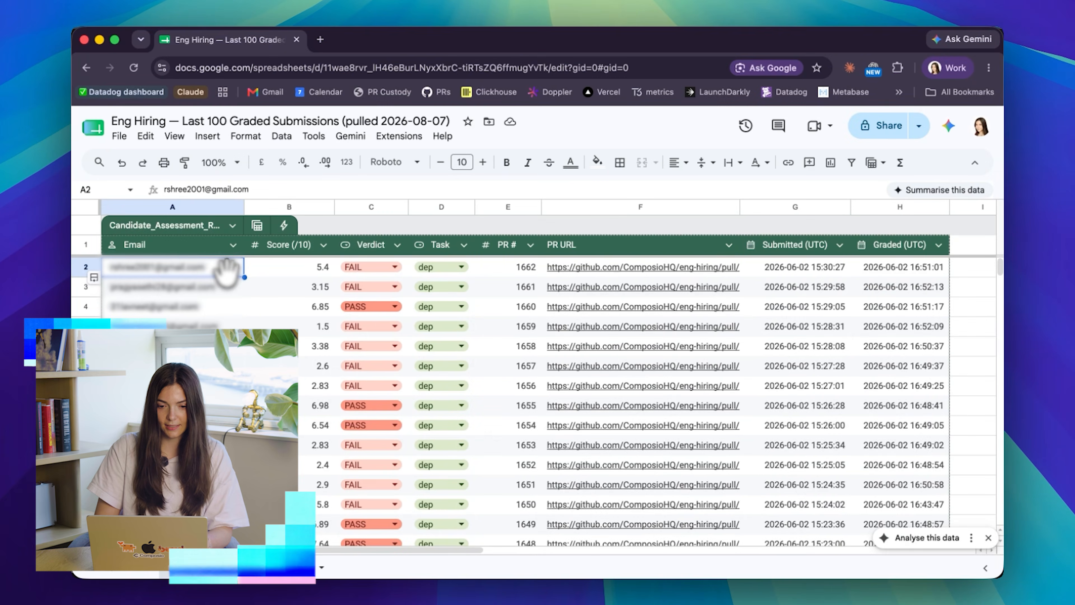
- Review the score, verdict and submission date columns of the graded submissions sheet
left_click(278, 272)
left_click_drag(280, 269, 303, 584)
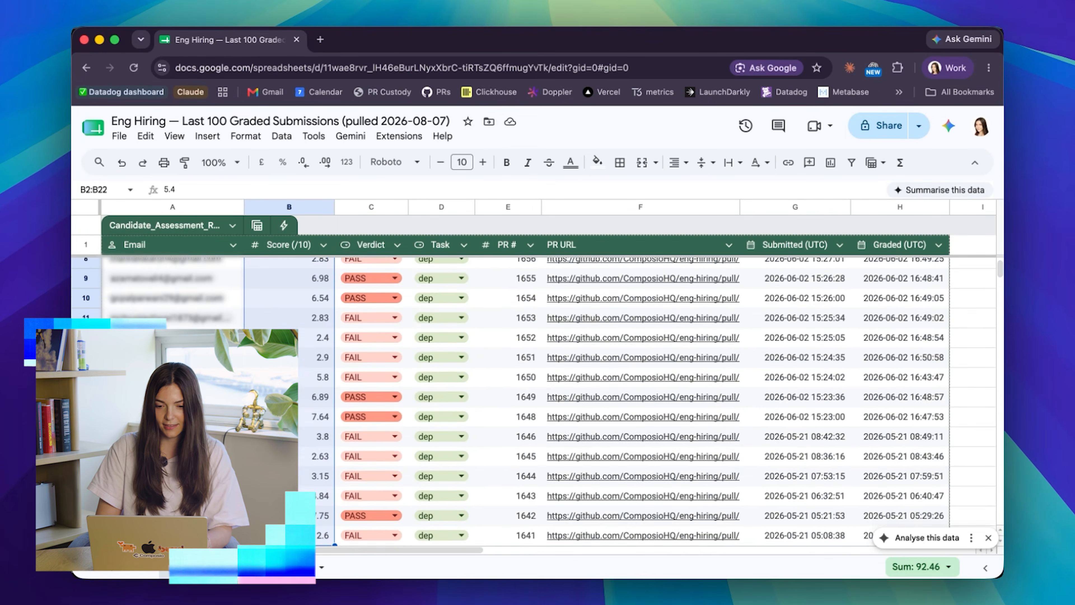
scroll(507, 381, "up", 3)
left_click_drag(400, 269, 400, 501)
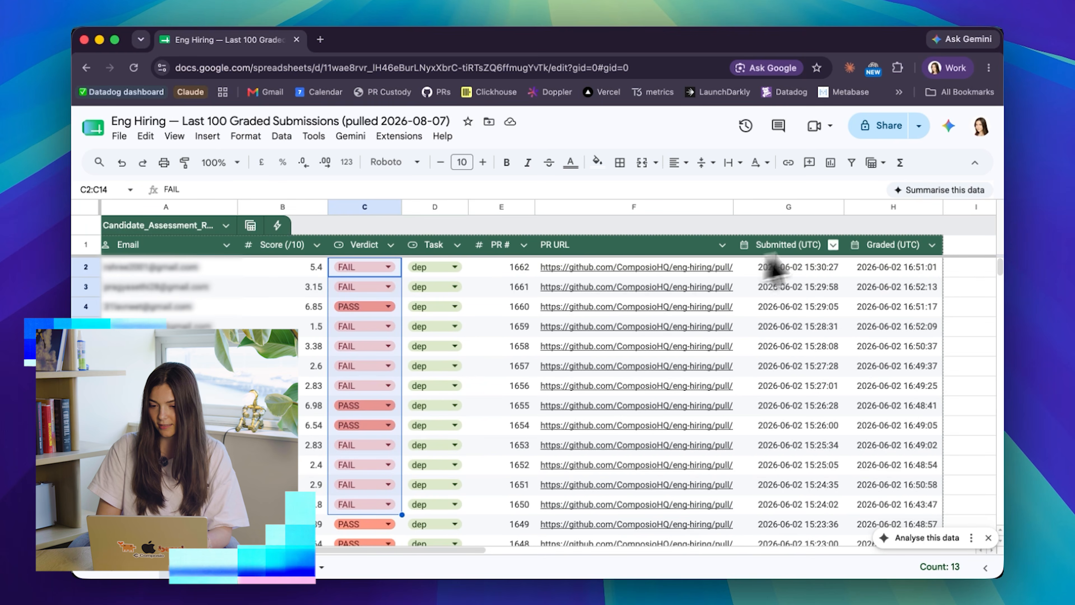
left_click_drag(764, 275, 949, 586)
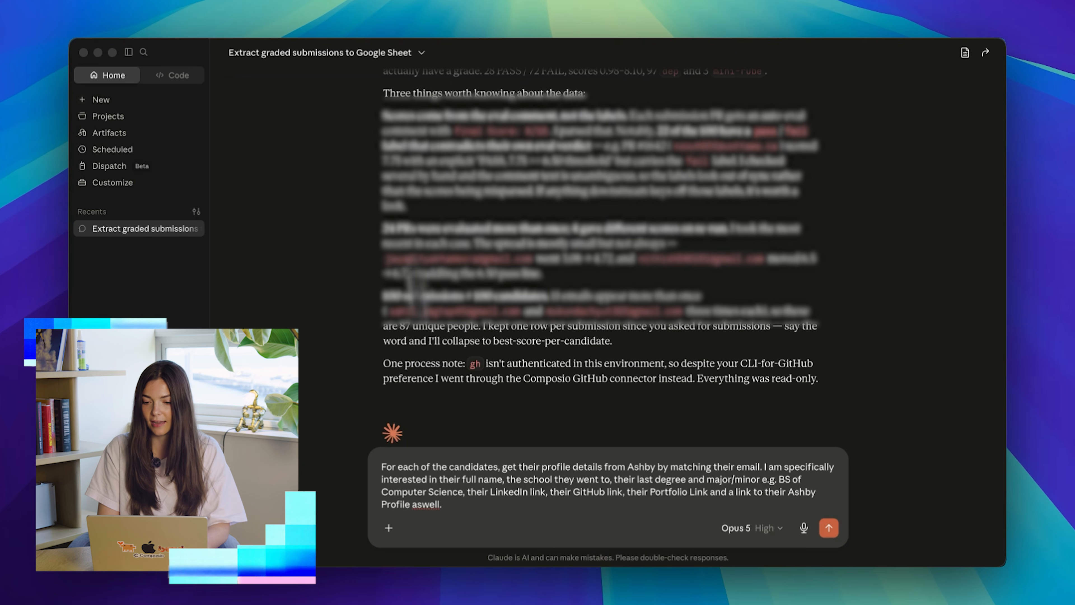
- Send a follow-up prompt to match candidates by email in Ashby and get full name, school, last degree, major/minor, LinkedIn, GitHub, portfolio and Ashby links
left_click(456, 499)
key("Return")
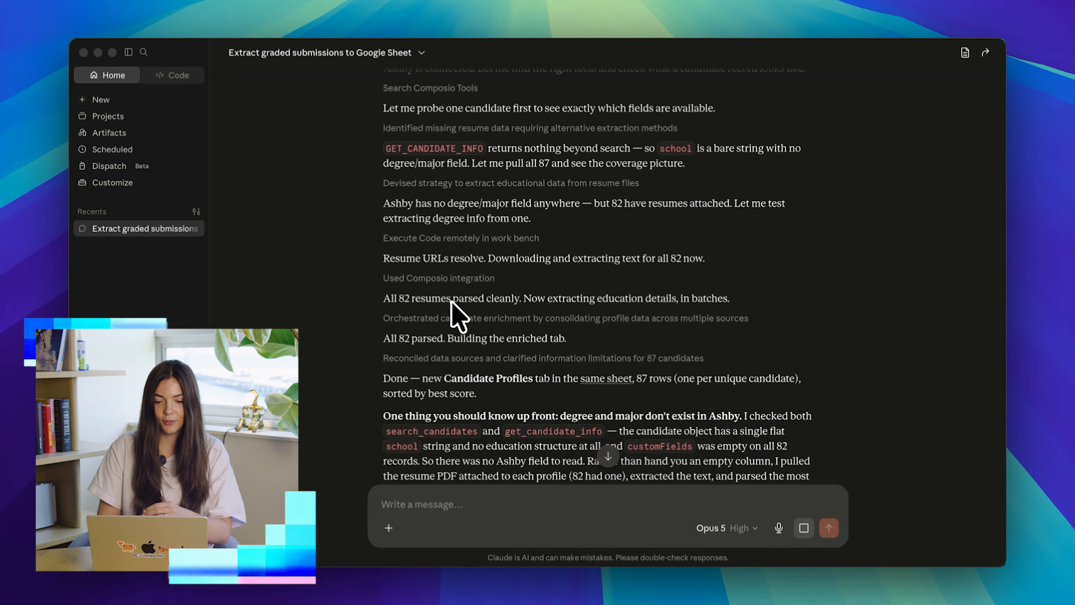
scroll(455, 312, "down", 10)
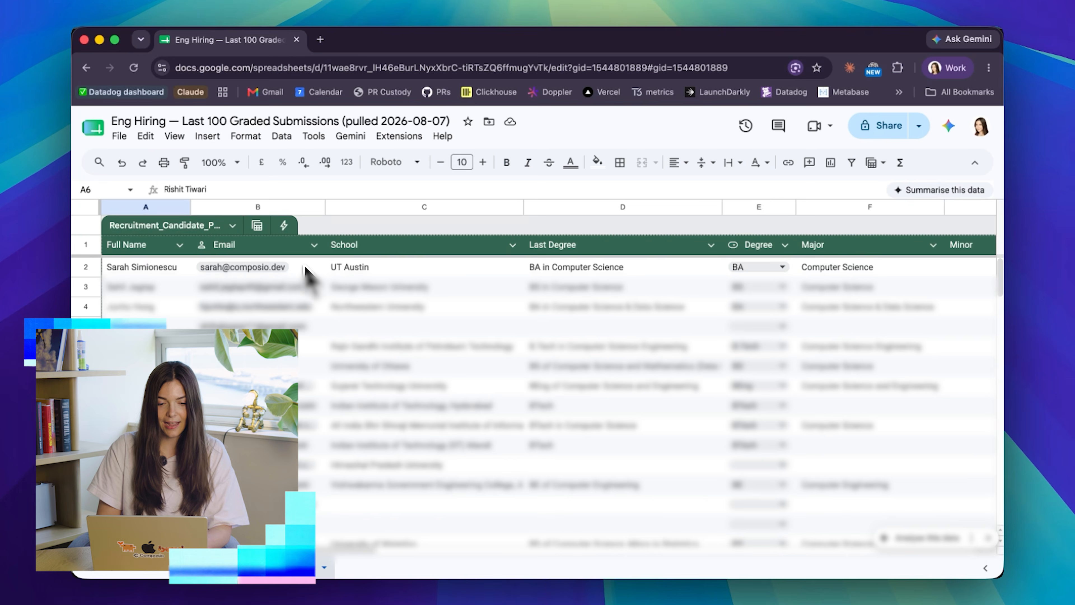
- Examine the first candidate's row in the candidate profiles sheet, from email, school and last degree through LinkedIn, GitHub and best score
left_click(311, 271)
left_click(449, 271)
left_click(676, 271)
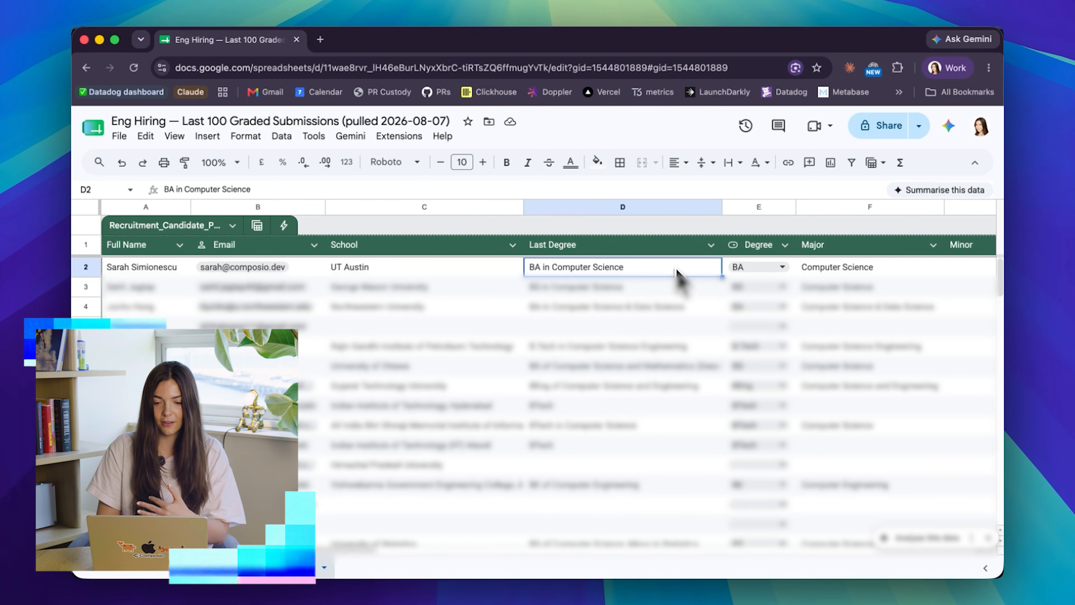
scroll(676, 271, "right", 10)
scroll(677, 274, "right", 3)
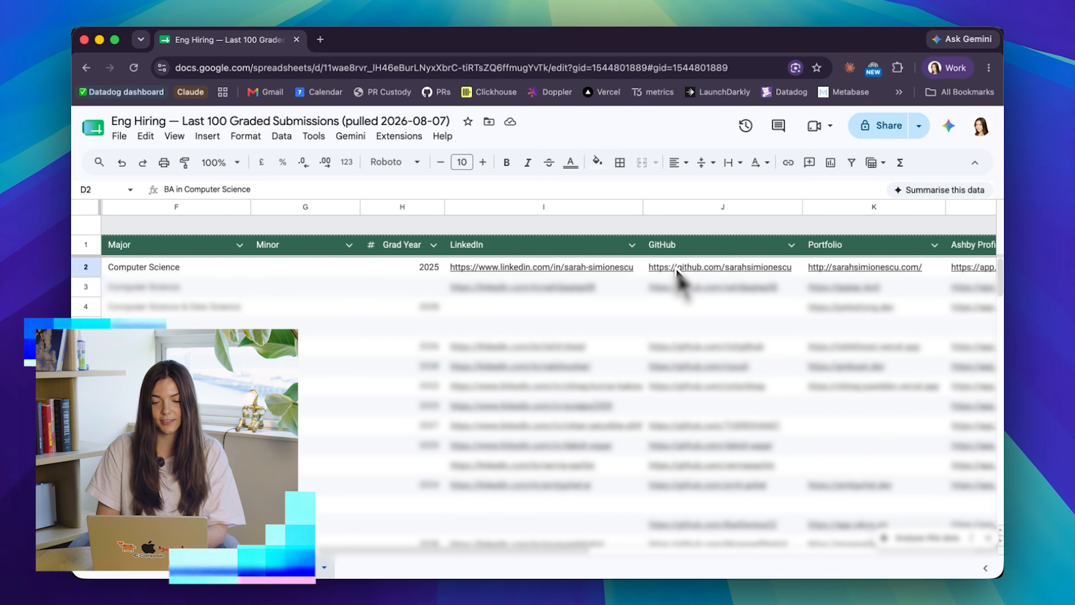
left_click(636, 268)
left_click(781, 271)
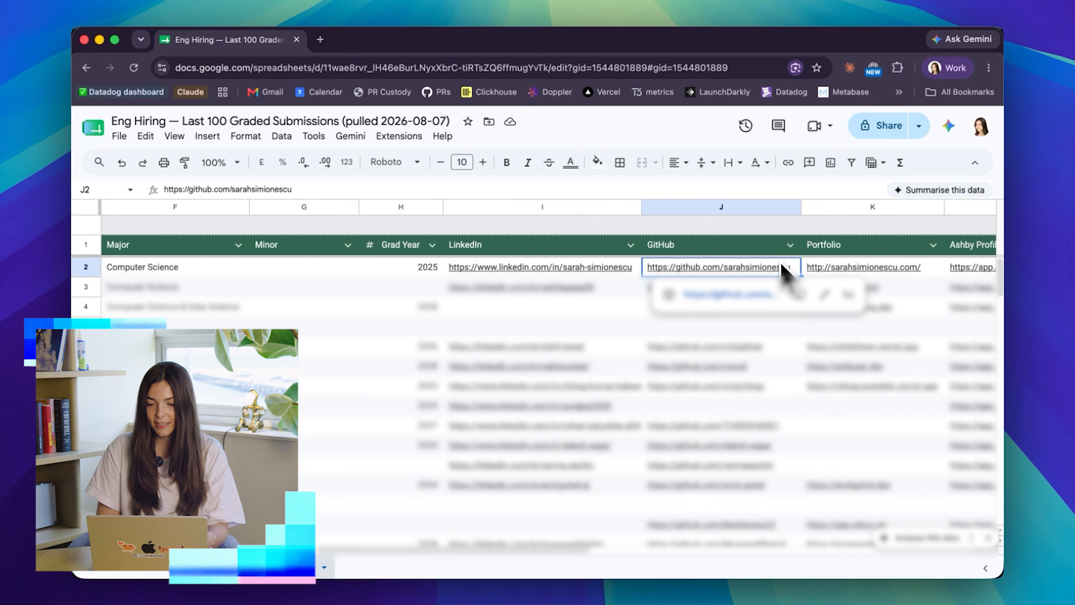
scroll(781, 273, "right", 5)
scroll(781, 273, "right", 4)
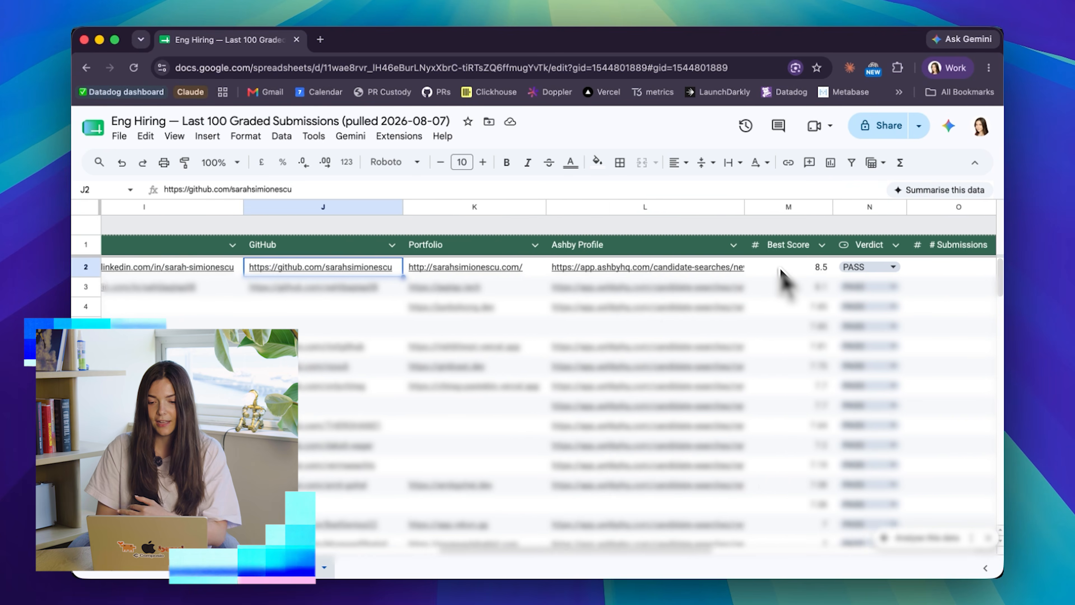
left_click(819, 269)
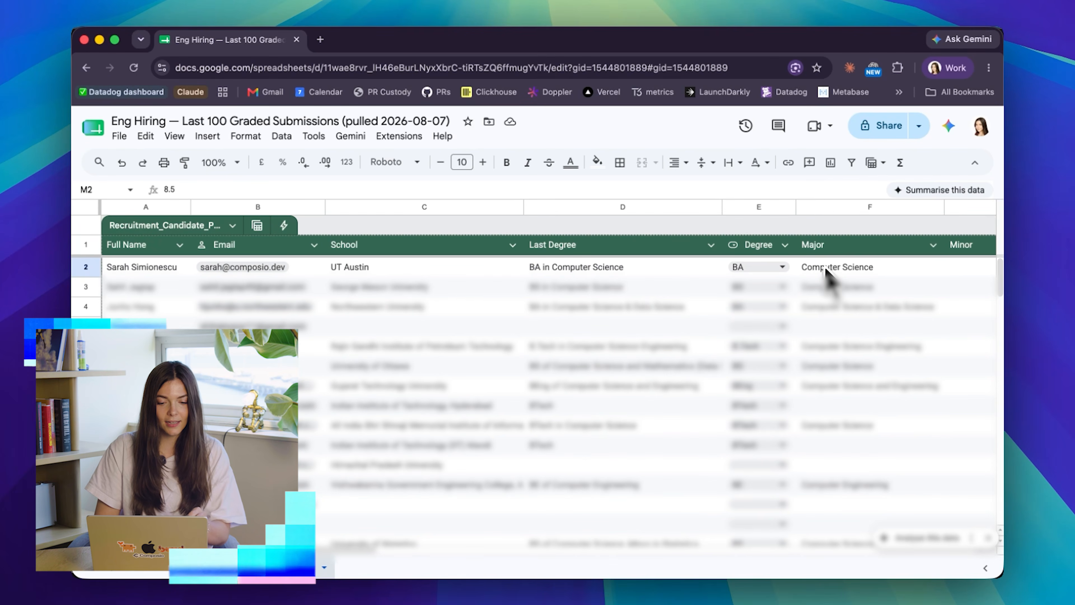
left_click_drag(174, 271, 398, 274)
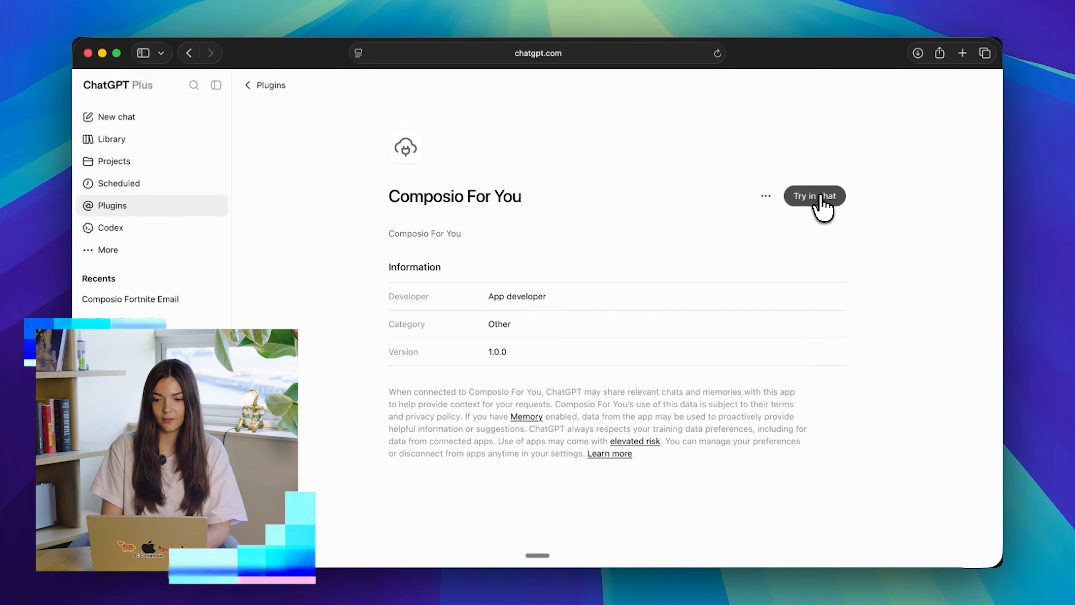
- In ChatGPT, ask the Composio For You plugin to put emails and score of the last 100 graded eng-hiring repo submissions in a new Google Sheet
left_click(821, 204)
type("Look at all the PRs in eng-hiring repo, each one represents a submission result. I want to pull the last 100 graded submissions and put their emails and score in a fresh new google sheet.")
key("Return")
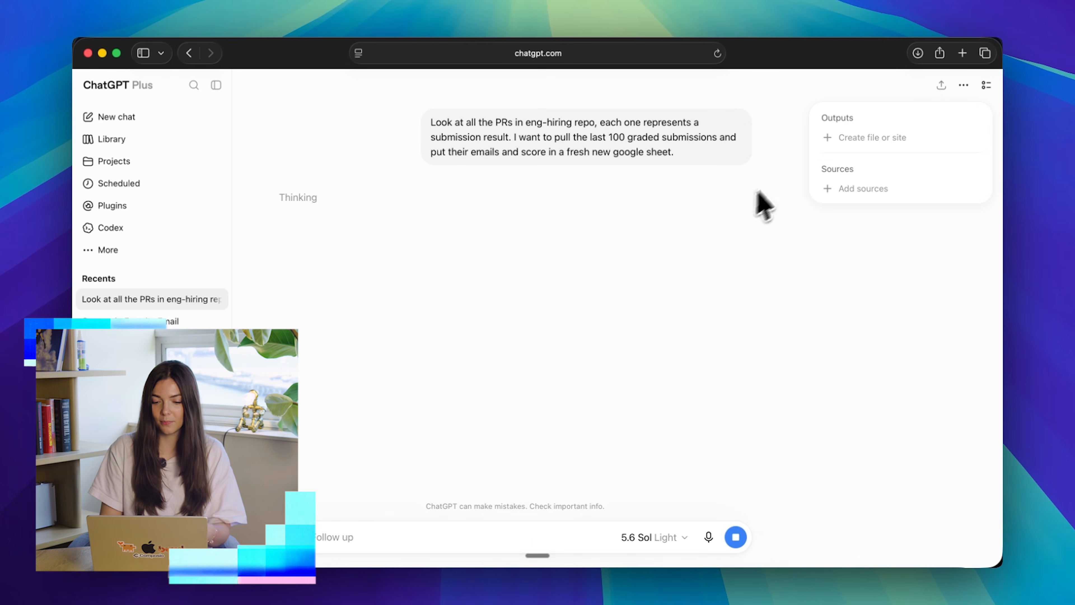